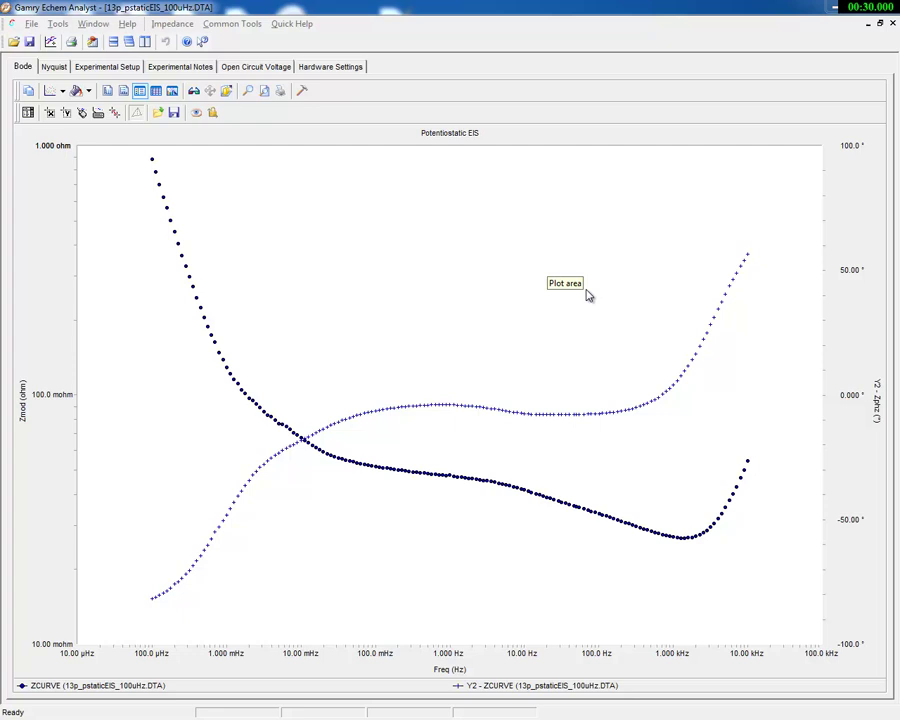
Check the experiment's setup parameters, then bring the Bode plot back to the front
{"action": "left_click", "coordinate": [120, 67]}
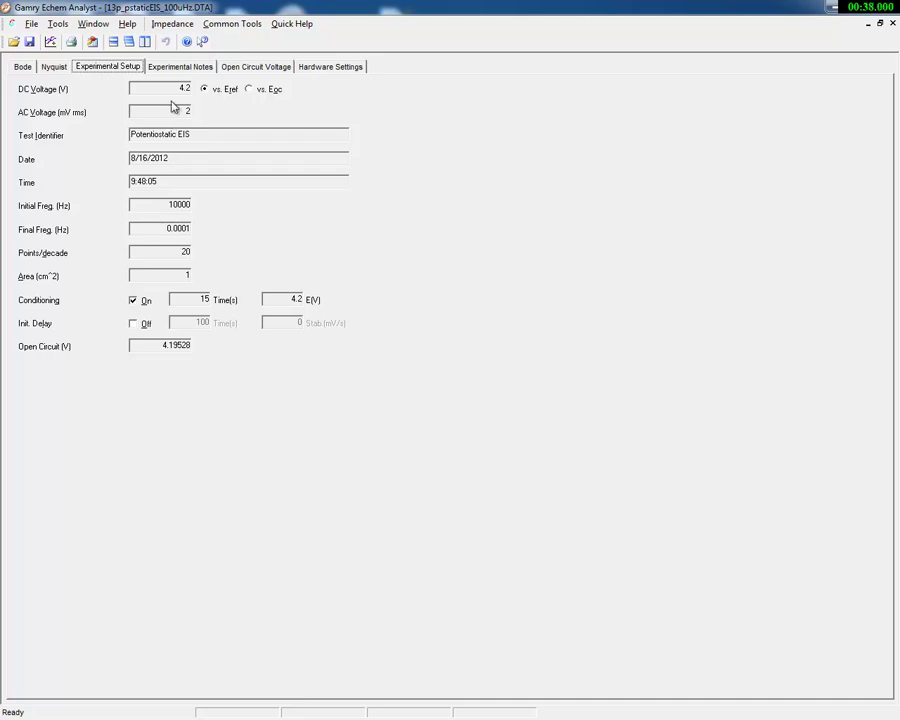
{"action": "left_click", "coordinate": [24, 68]}
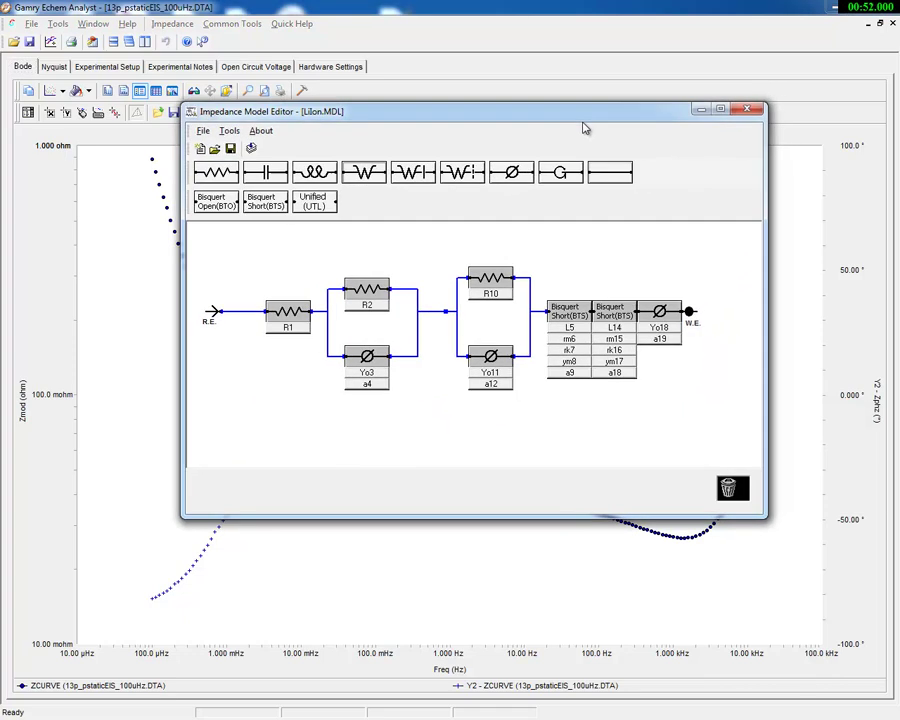
{"action": "left_click_drag", "start_coordinate": [585, 128], "coordinate": [516, 155]}
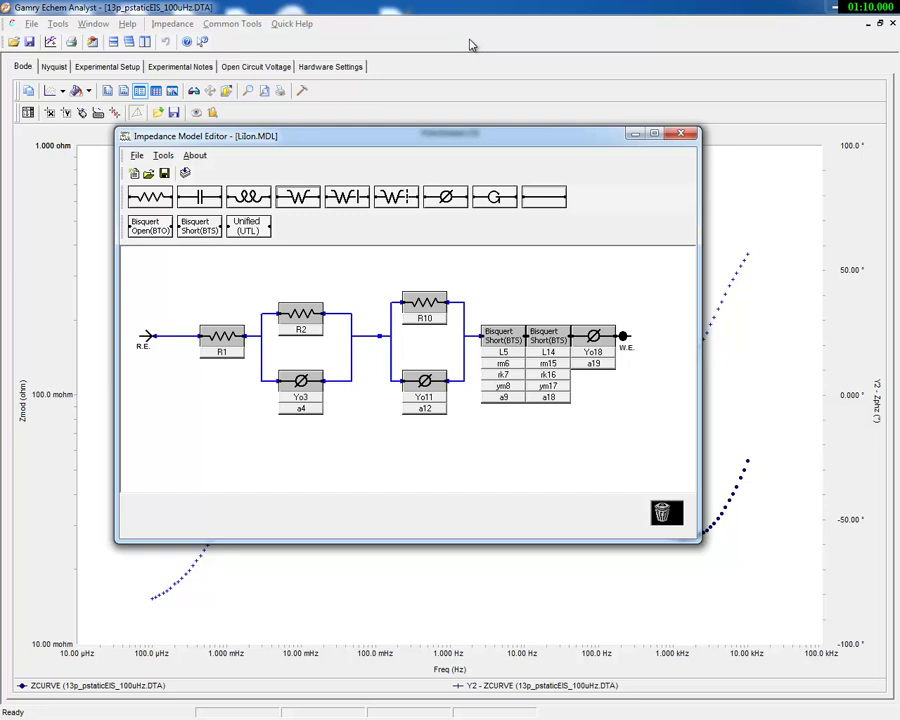
{"action": "left_click", "coordinate": [328, 14]}
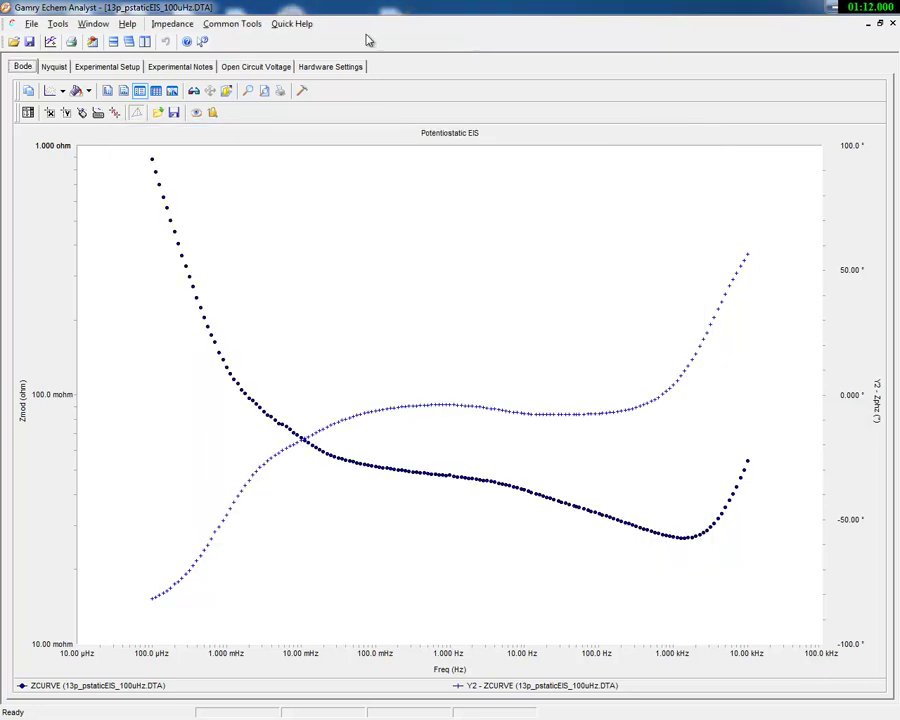
Start a simplex-method impedance fit using the LiIon.MDL model
{"action": "left_click", "coordinate": [185, 28]}
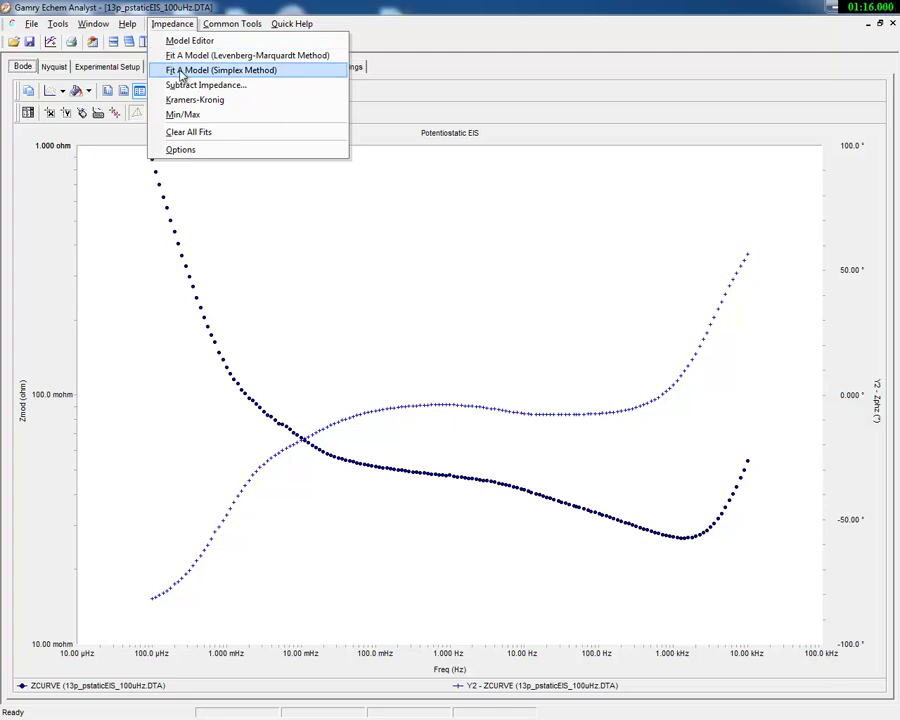
{"action": "left_click", "coordinate": [181, 71]}
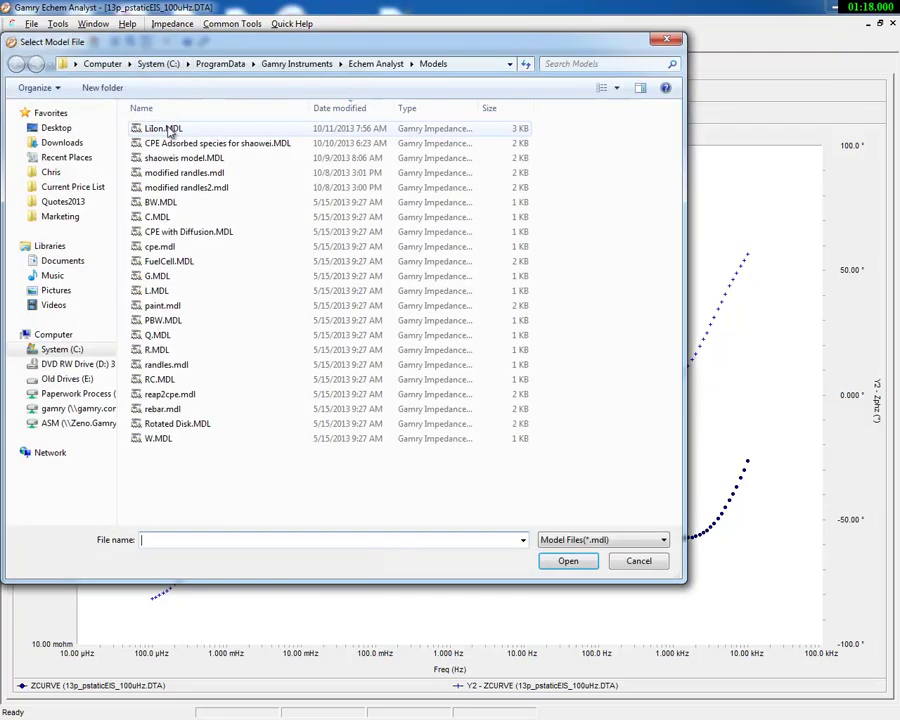
{"action": "double_click", "coordinate": [163, 129]}
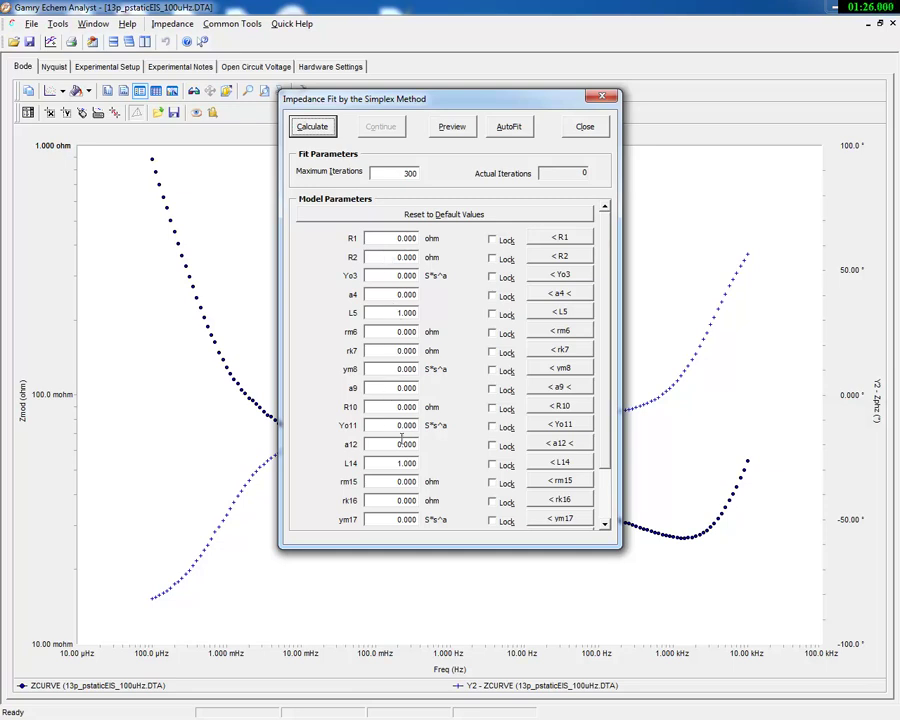
{"action": "scroll", "coordinate": [605, 458], "scroll_direction": "down", "scroll_amount": 1}
{"action": "scroll", "coordinate": [605, 480], "scroll_direction": "down", "scroll_amount": 2}
{"action": "scroll", "coordinate": [570, 440], "scroll_direction": "up", "scroll_amount": 5}
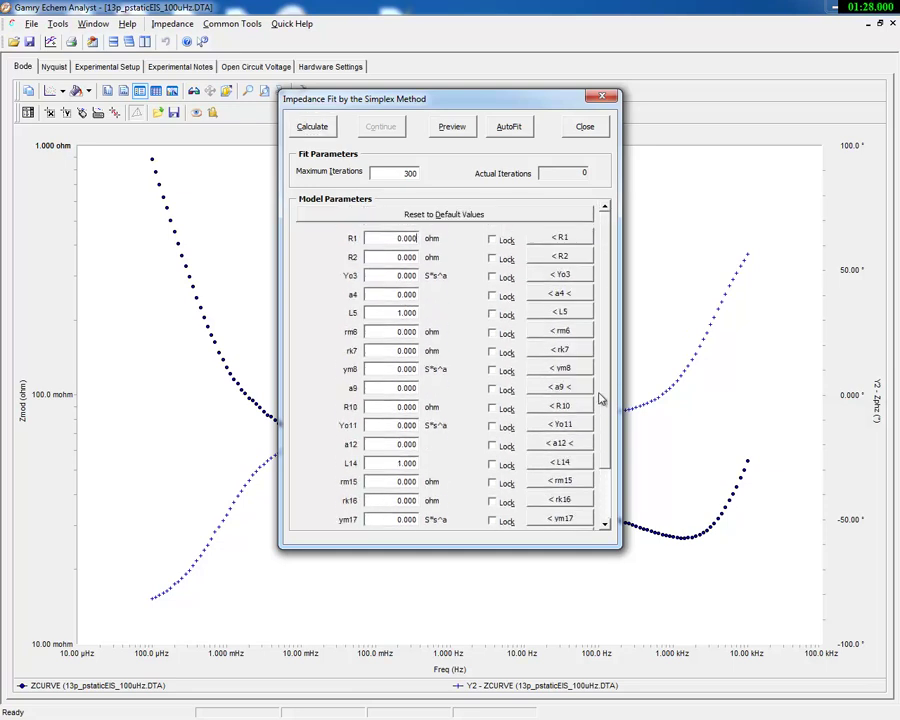
Lock inductances L5 and L14 at 1.000 for the fit
{"action": "left_click", "coordinate": [492, 314]}
{"action": "left_click", "coordinate": [495, 466]}
{"action": "scroll", "coordinate": [610, 475], "scroll_direction": "down", "scroll_amount": 1}
{"action": "scroll", "coordinate": [612, 483], "scroll_direction": "down", "scroll_amount": 2}
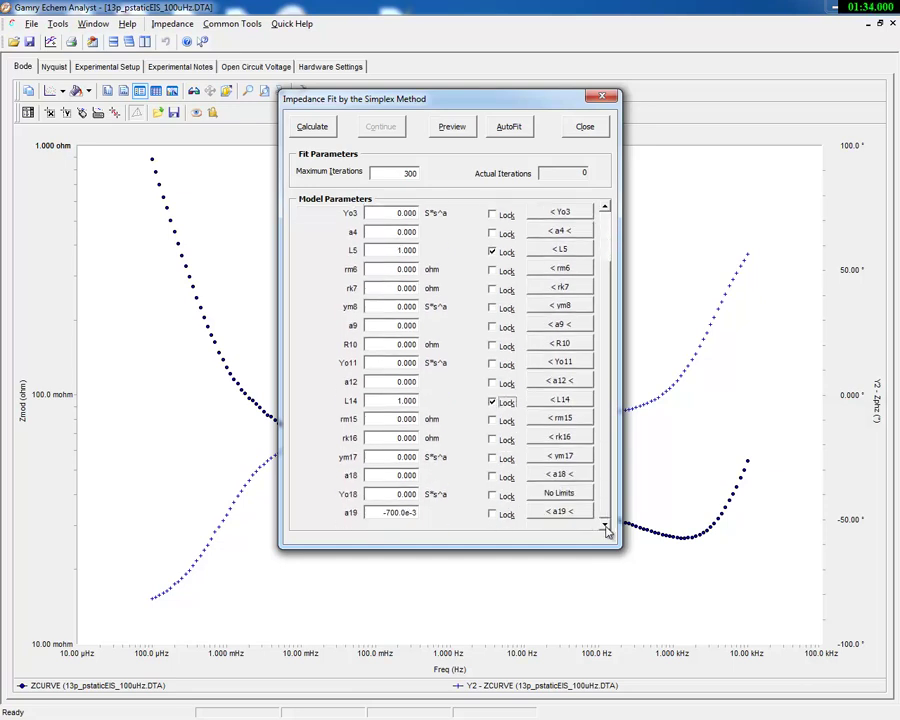
{"action": "scroll", "coordinate": [602, 480], "scroll_direction": "up", "scroll_amount": 3}
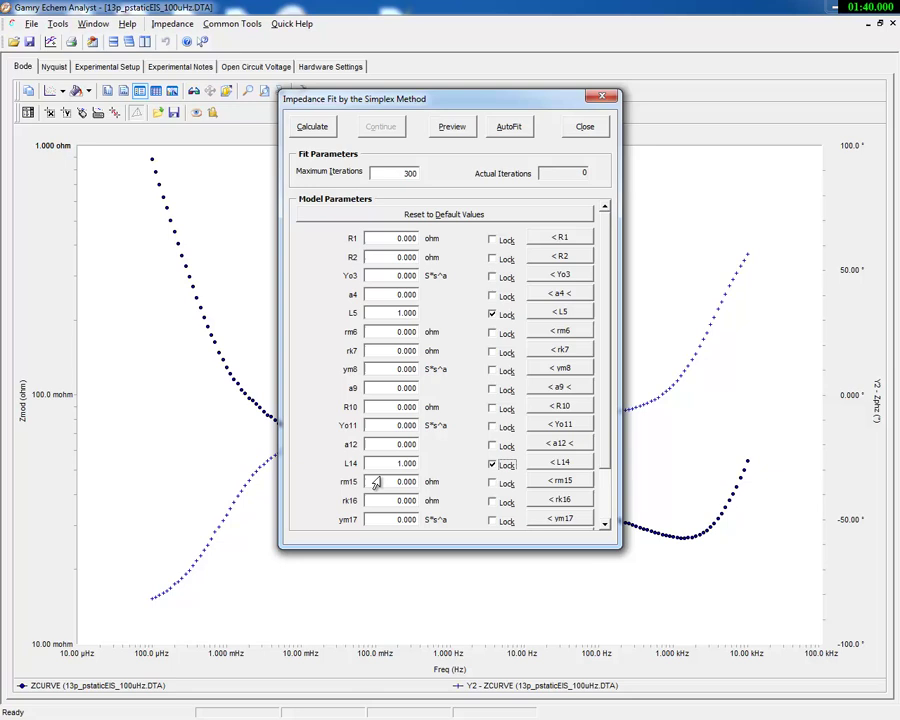
Run AutoFit so the LiIon model curves overlay the Bode data
{"action": "left_click", "coordinate": [509, 127]}
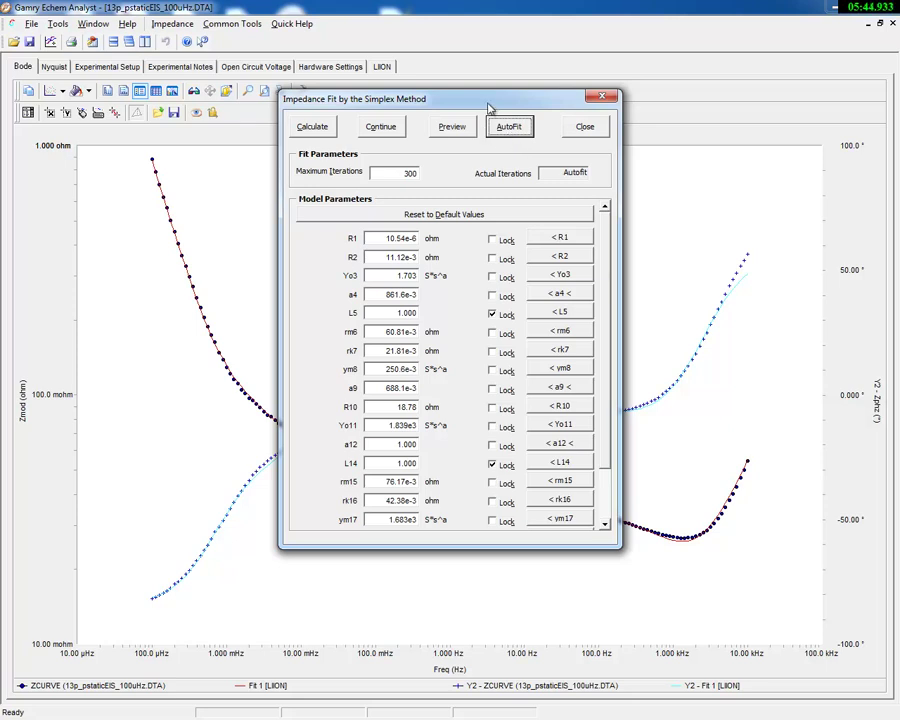
{"action": "left_click_drag", "start_coordinate": [488, 107], "coordinate": [232, 74]}
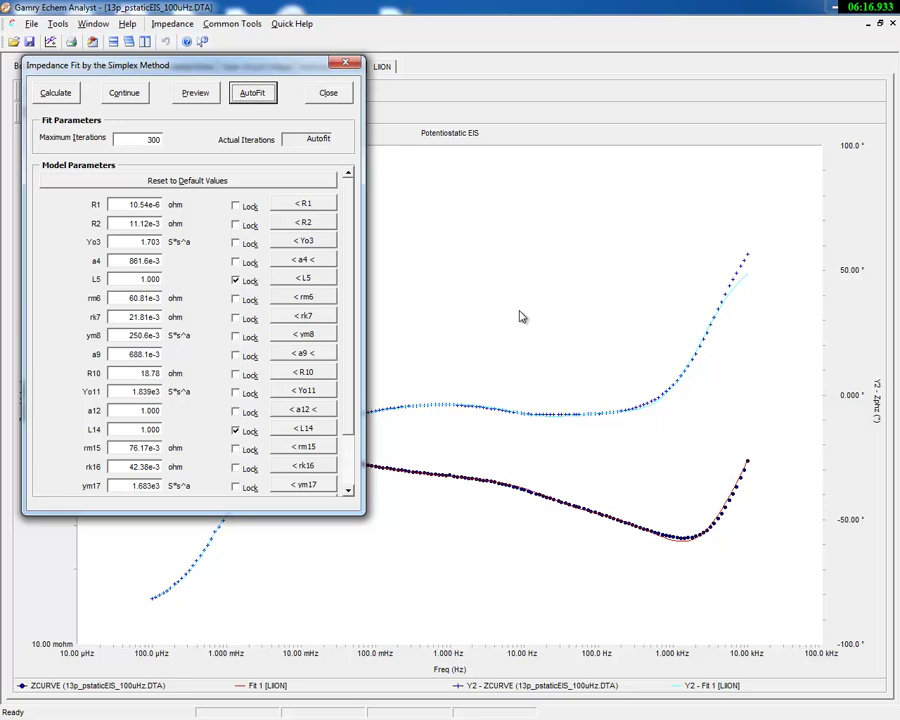
{"action": "mouse_move", "coordinate": [279, 70]}
{"action": "left_mouse_down"}
{"action": "mouse_move", "coordinate": [370, 38]}
{"action": "mouse_move", "coordinate": [294, 652]}
{"action": "mouse_move", "coordinate": [372, 344]}
{"action": "mouse_move", "coordinate": [383, 154]}
{"action": "left_mouse_up"}
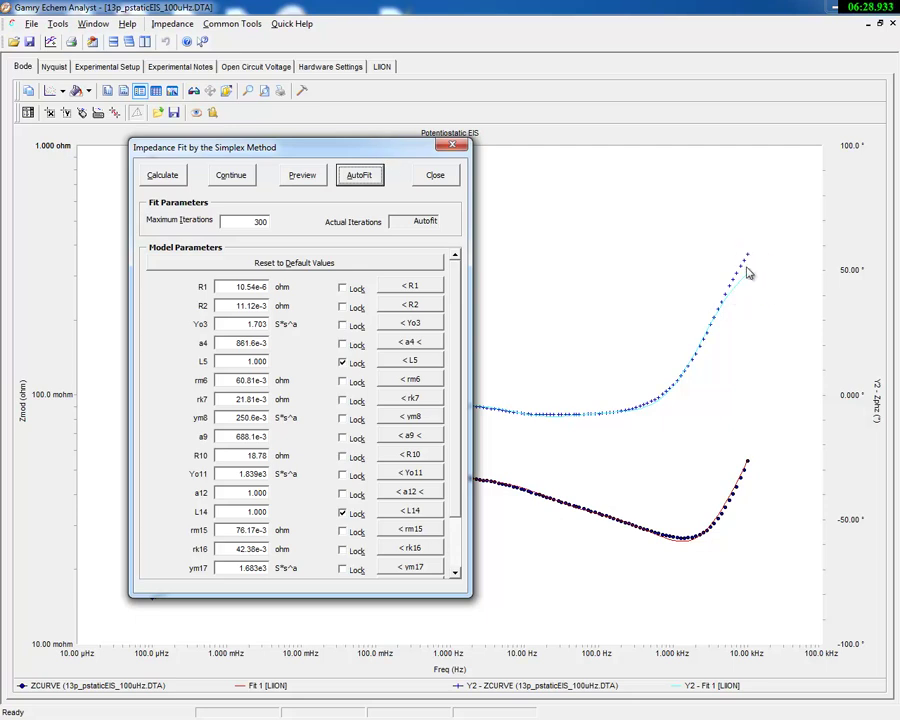
{"action": "left_click_drag", "start_coordinate": [405, 150], "coordinate": [416, 104]}
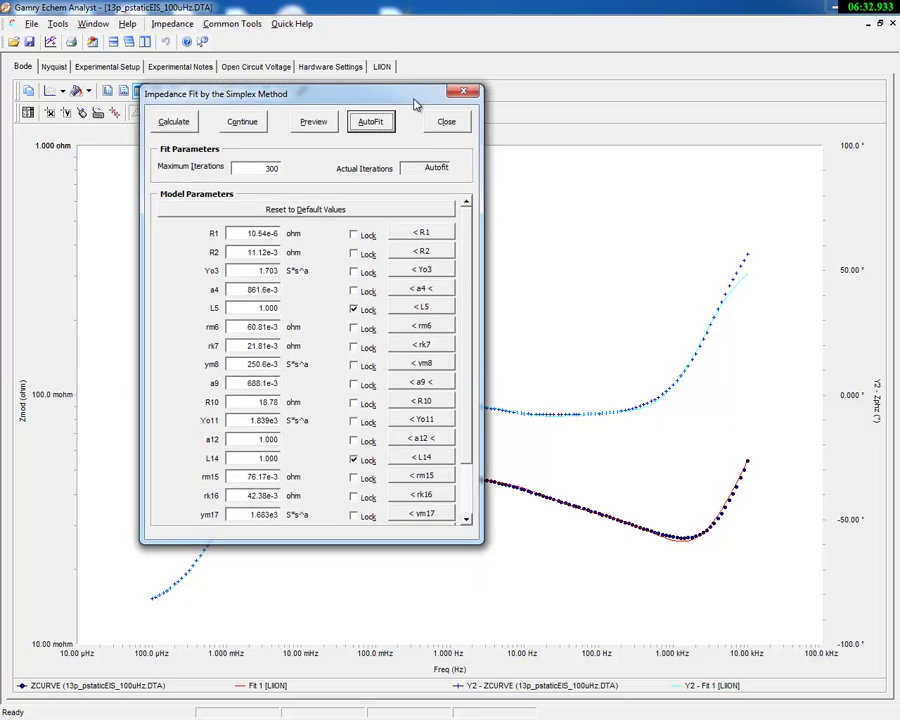
Unlock L5 and recalculate the fit with all parameters free
{"action": "left_click", "coordinate": [355, 312]}
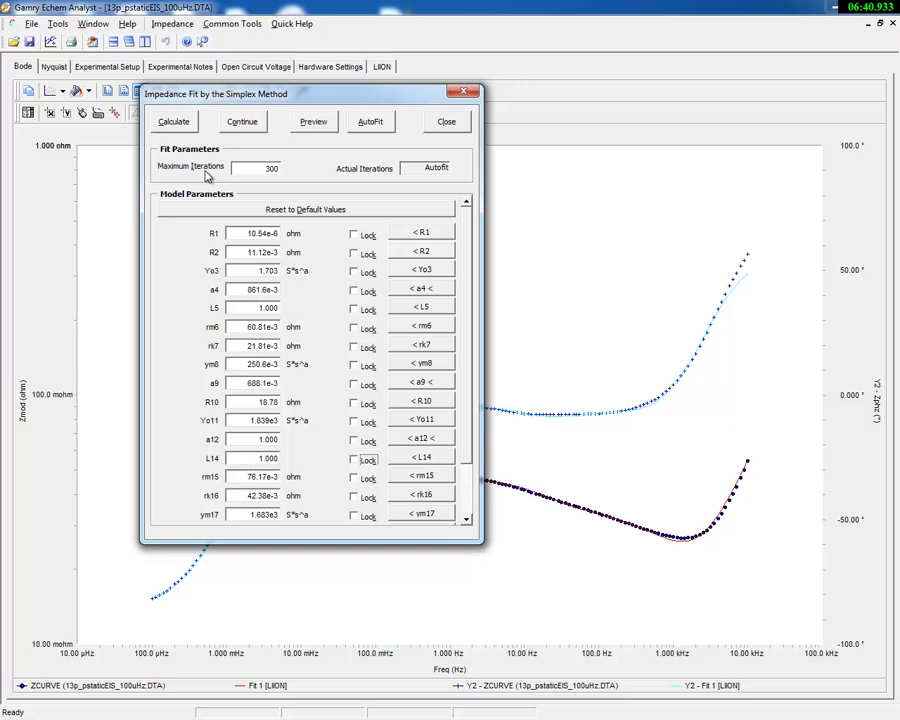
{"action": "left_click", "coordinate": [183, 129]}
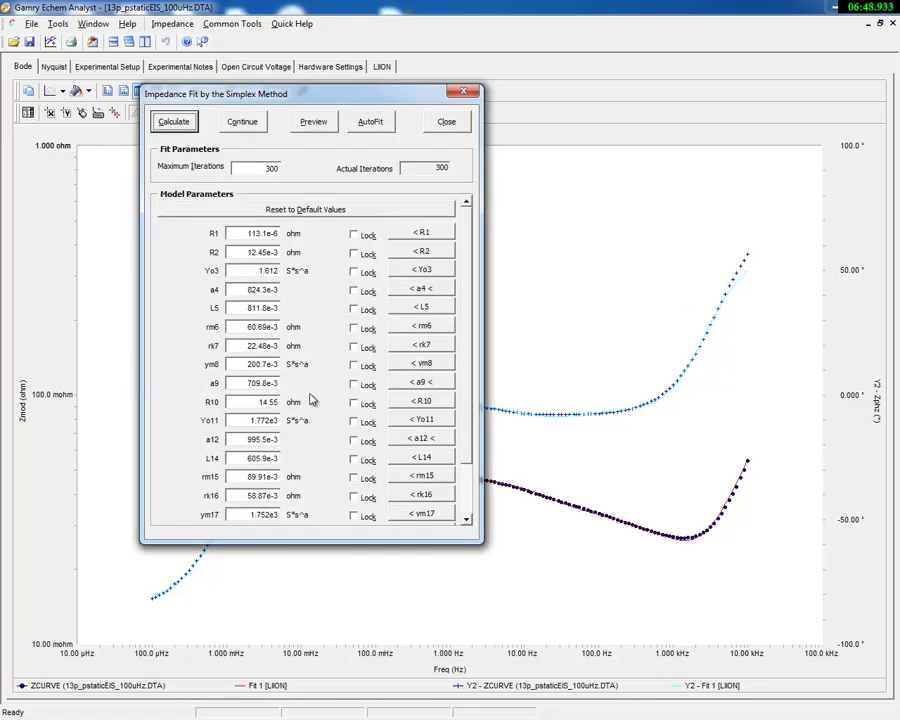
{"action": "left_click_drag", "start_coordinate": [295, 94], "coordinate": [617, 44]}
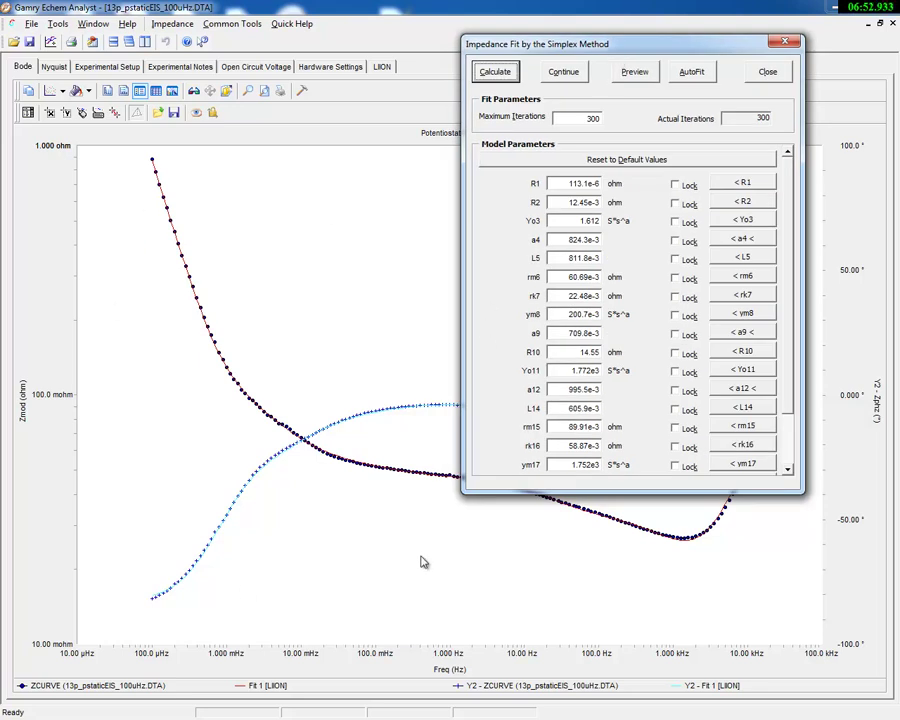
Recalculate the fit three more times to refine parameters, then close the fitting window
{"action": "left_click", "coordinate": [500, 75]}
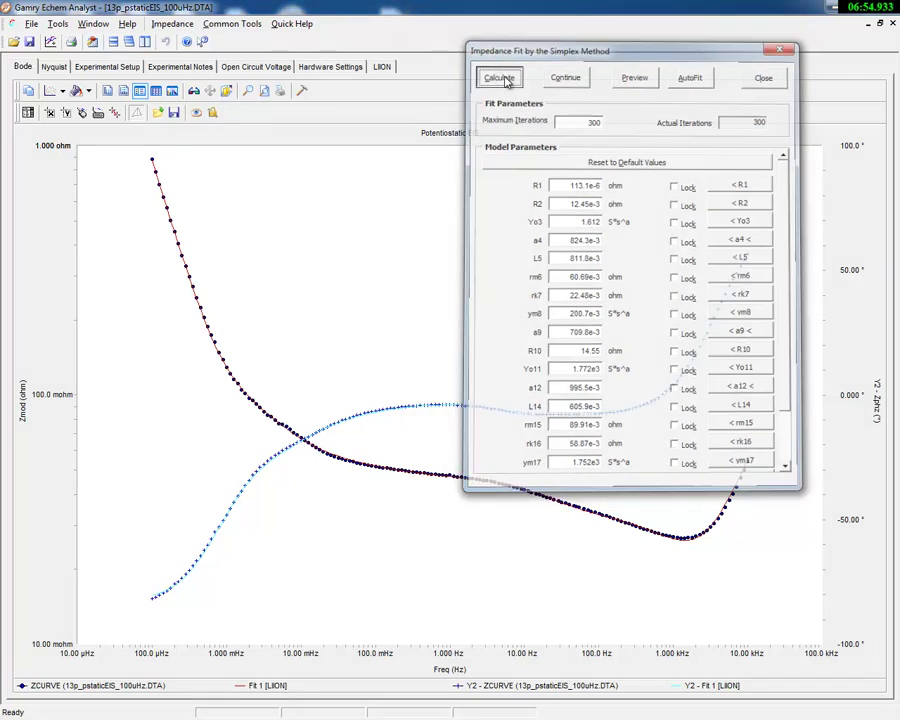
{"action": "left_click", "coordinate": [507, 80]}
{"action": "left_click", "coordinate": [507, 80]}
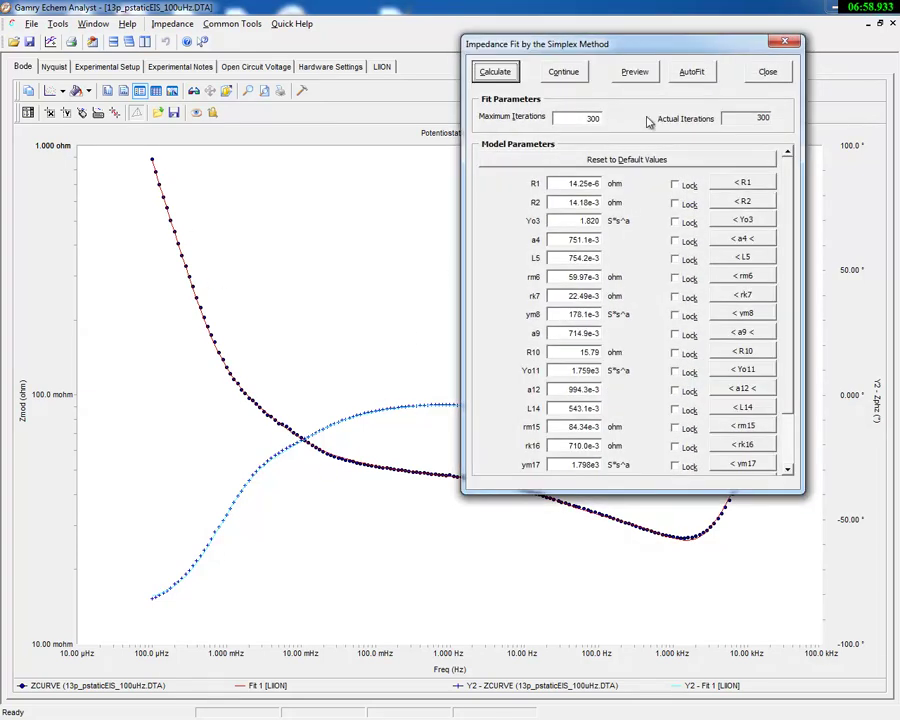
{"action": "left_click", "coordinate": [762, 80]}
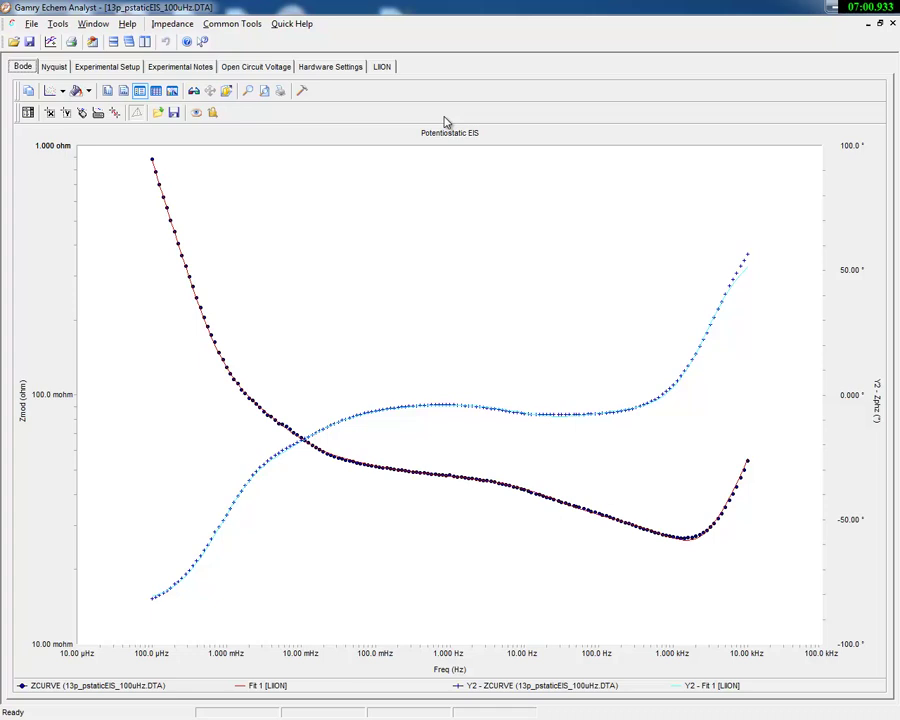
Show the LIION tab with fitted parameter values and the fractional residual errors plot
{"action": "left_click", "coordinate": [382, 67]}
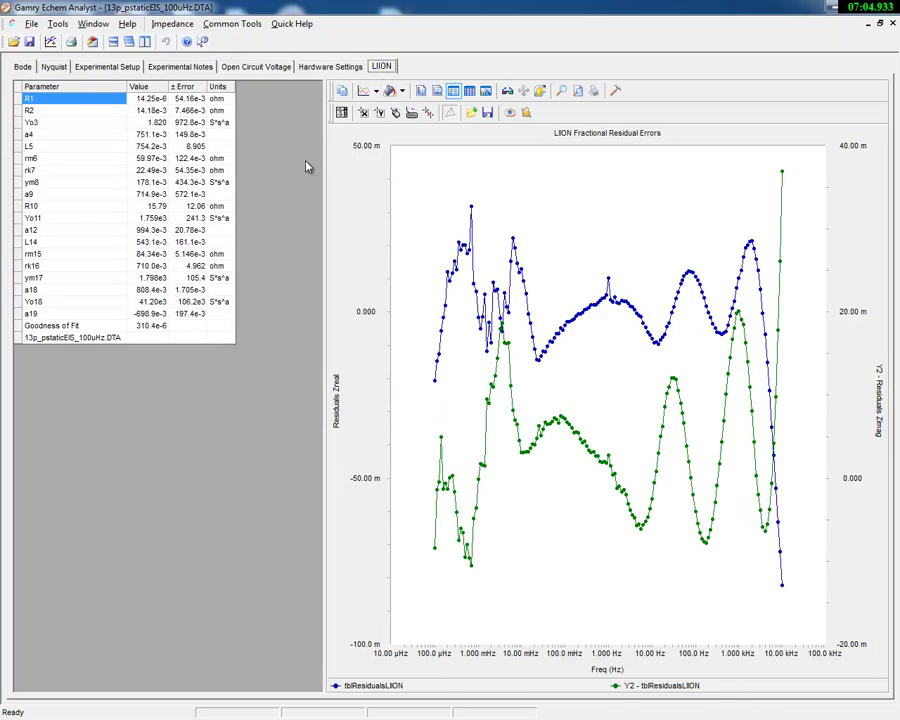